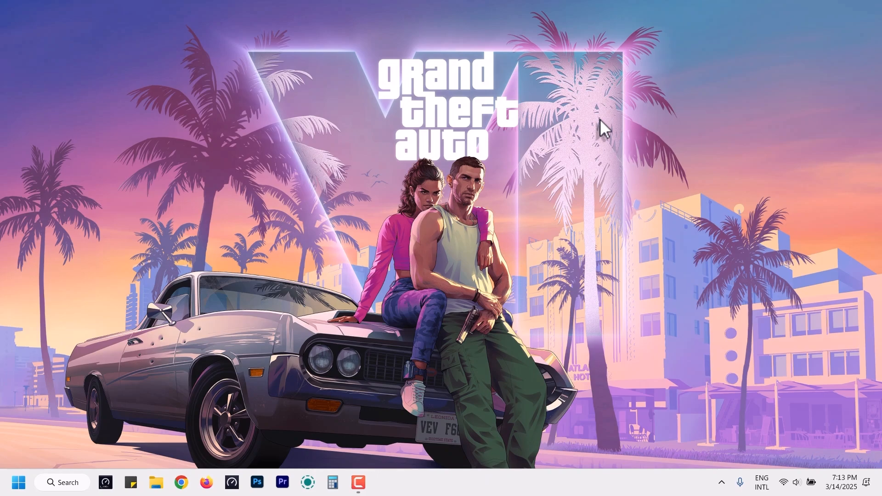
Open the current user's profile folder under Users on Local Disk (C:) in File Explorer.
click(160, 482)
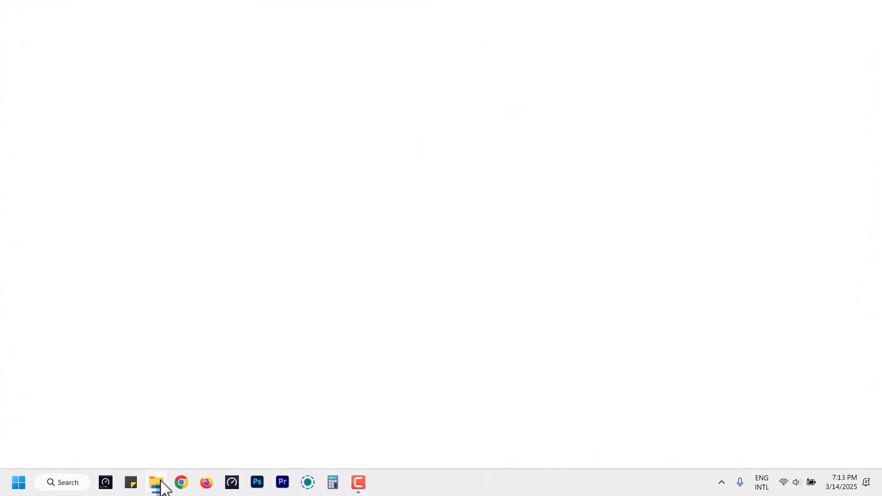
click(74, 290)
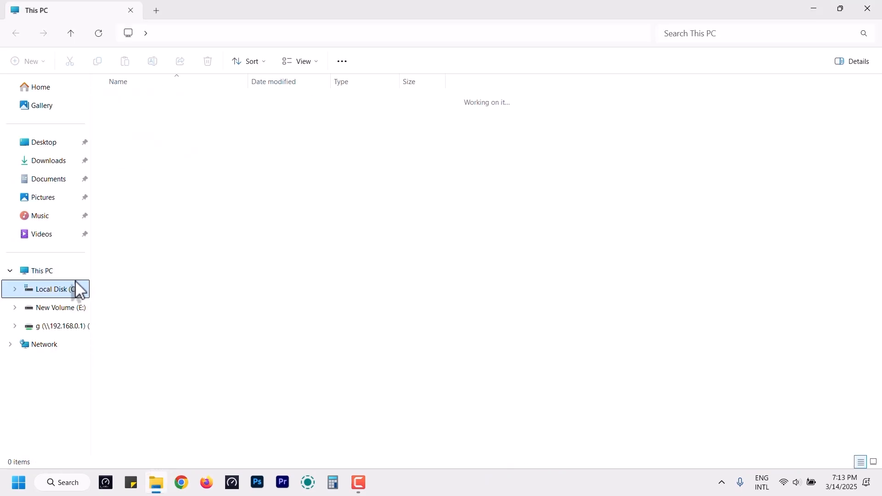
click(151, 201)
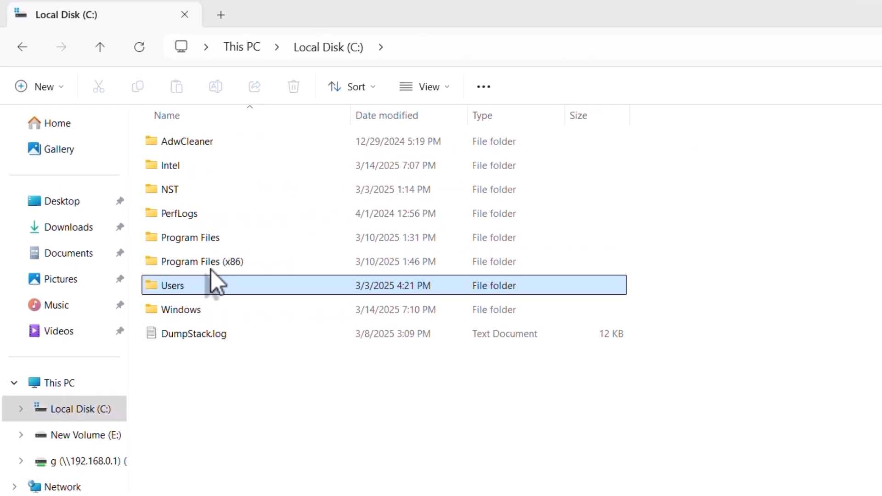
double_click(210, 272)
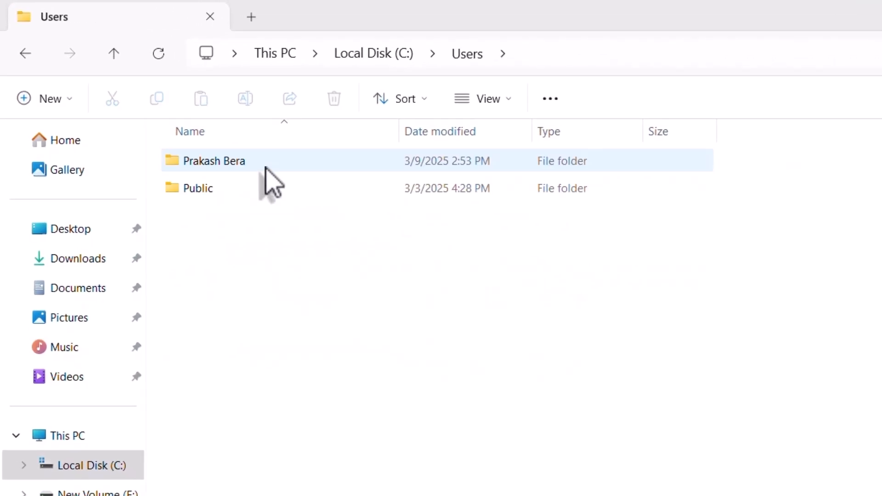
double_click(230, 145)
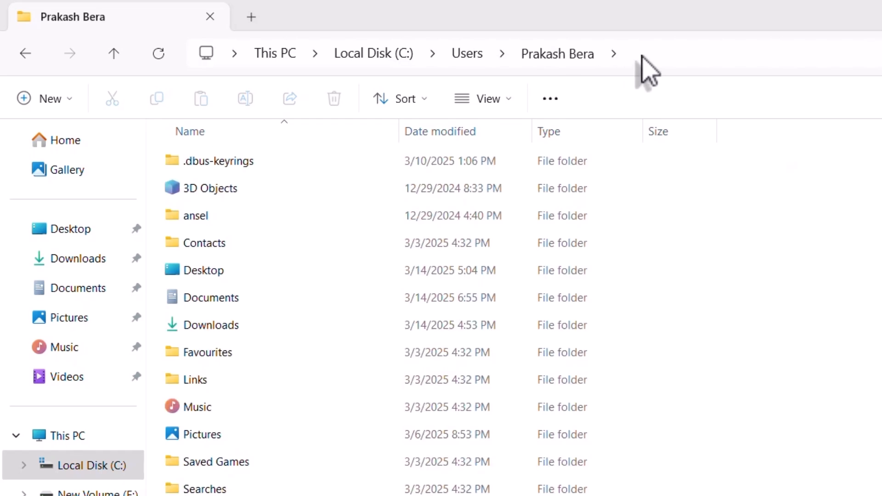
Go to the hidden AppData folder by appending \AppData\ to the user profile path.
click(638, 55)
click(640, 56)
text(\)
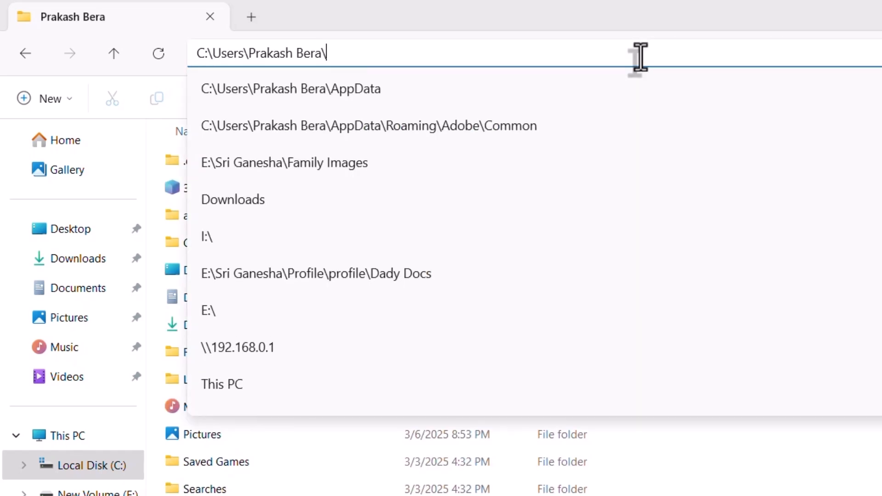
text(AppData\)
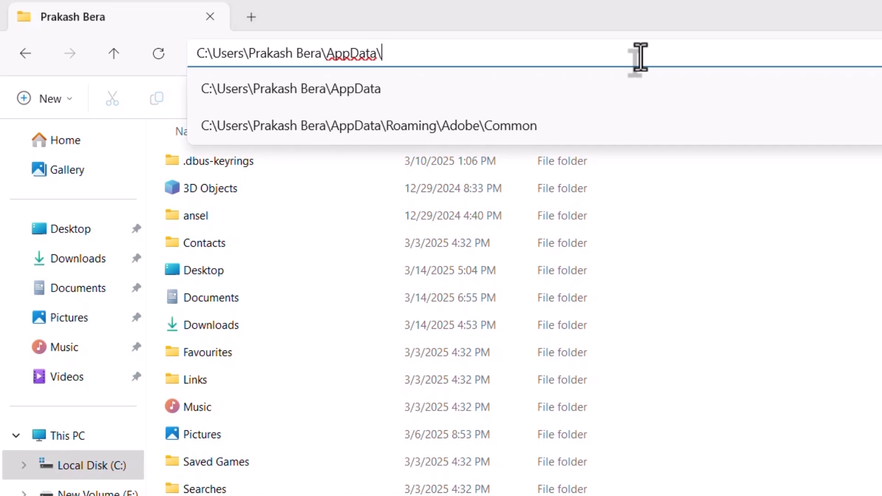
key(Return)
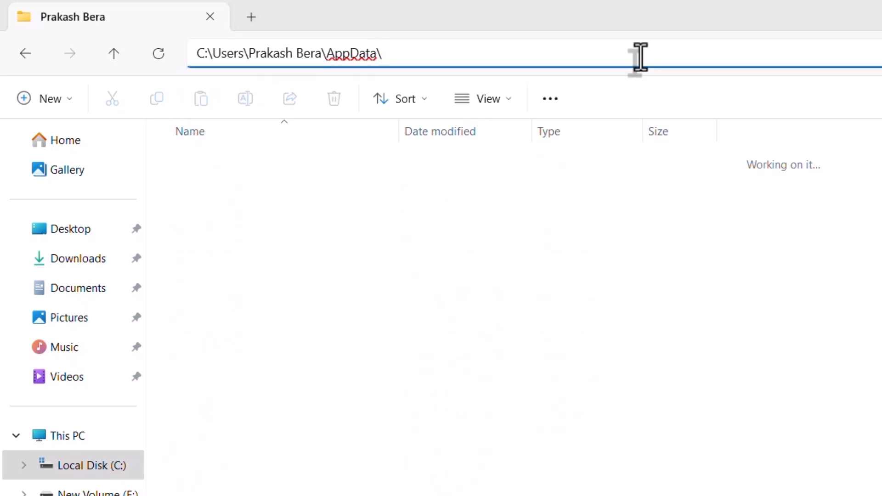
Open the Updates folder inside AppData's Local folder.
click(500, 161)
double_click(499, 161)
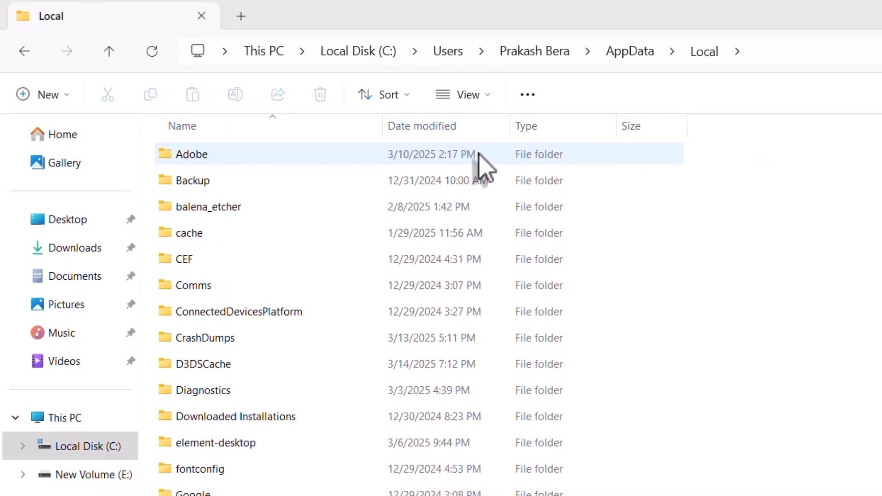
scroll(500, 174, down, 10)
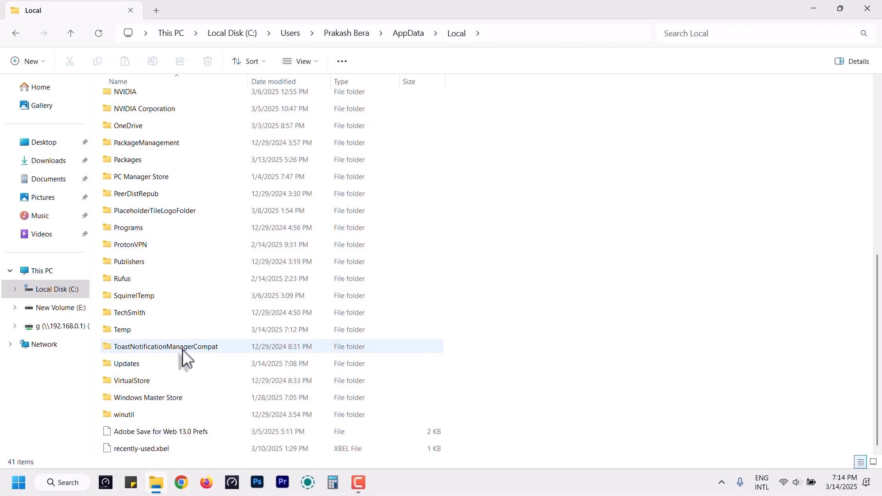
double_click(174, 365)
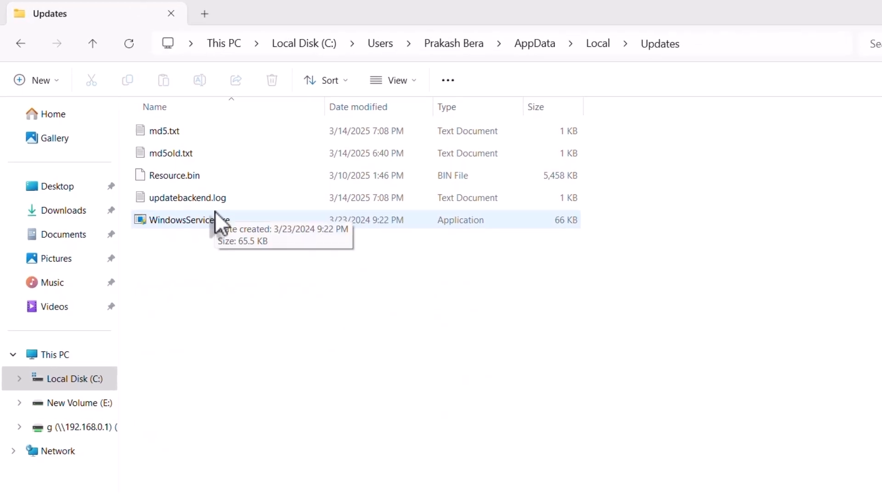
Open Task Manager and examine the list of startup apps for suspicious entries.
right_click(482, 484)
click(487, 447)
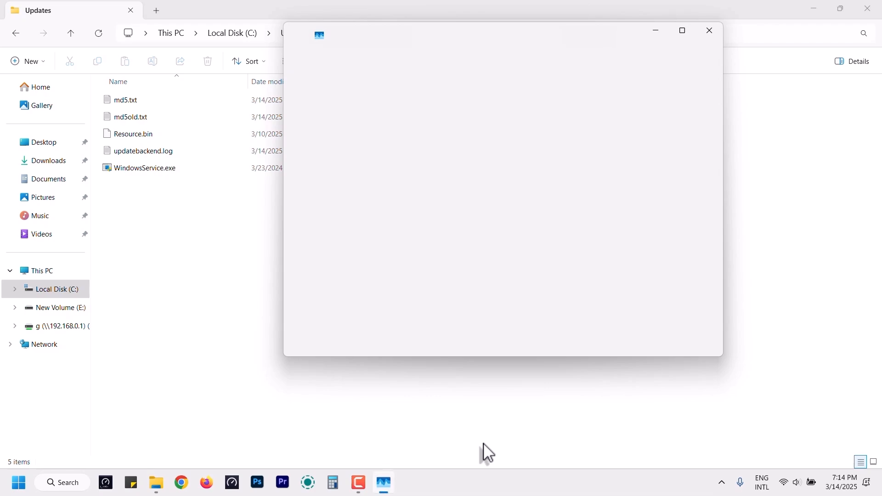
click(298, 135)
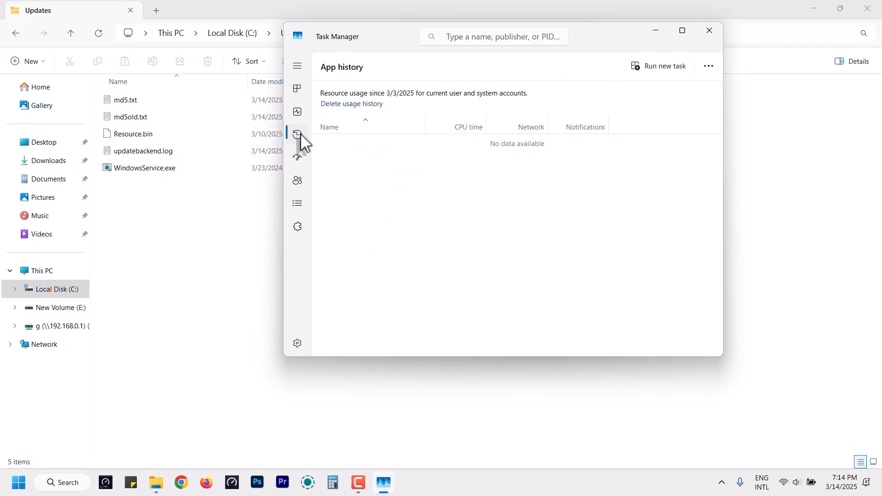
click(297, 157)
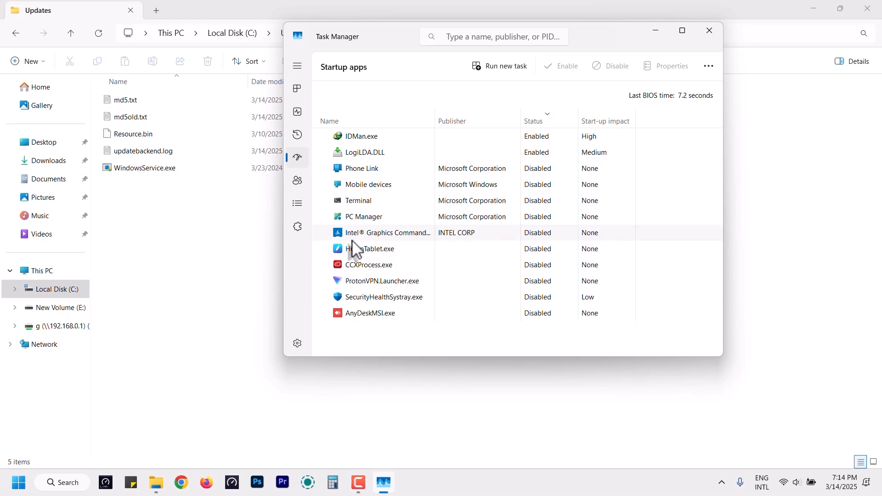
click(239, 248)
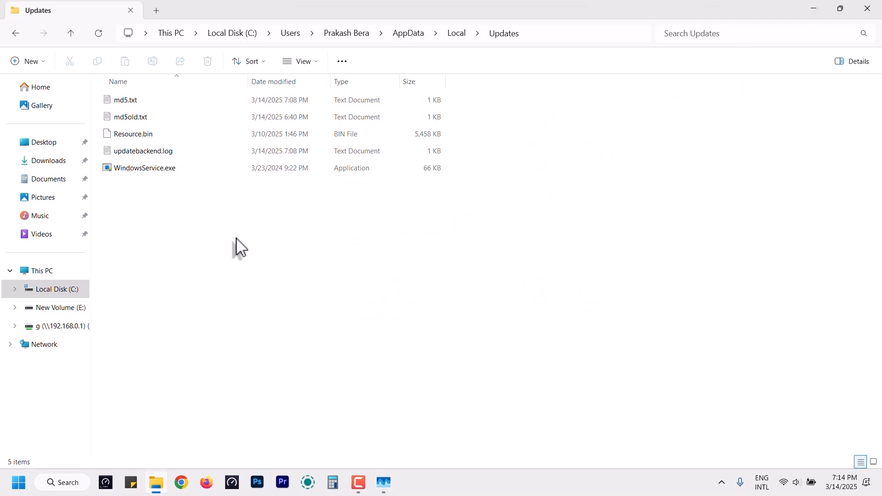
click(384, 482)
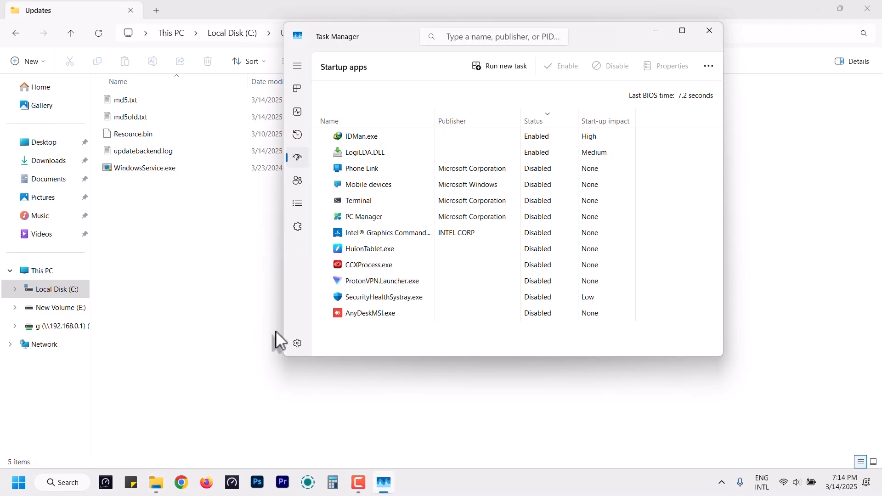
Permanently delete all files in the Updates folder, including WindowsService.exe and Resource.bin.
drag(235, 292, 199, 88)
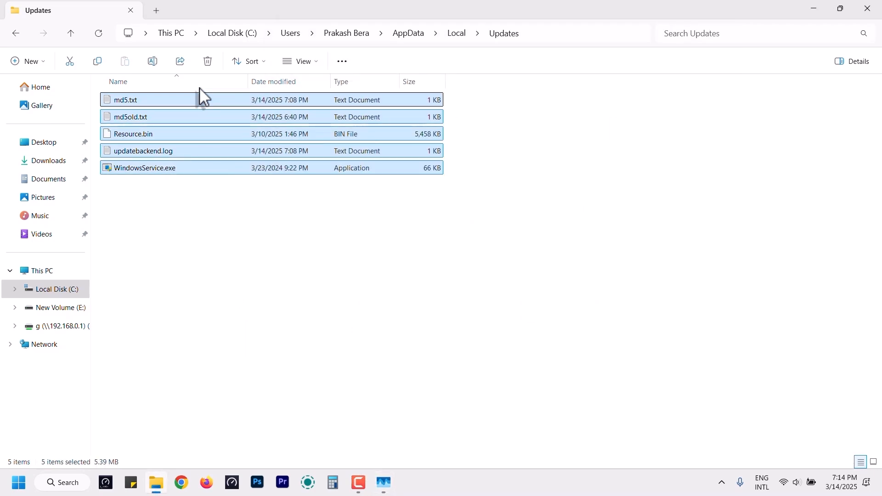
key(shift+Delete)
key(Return)
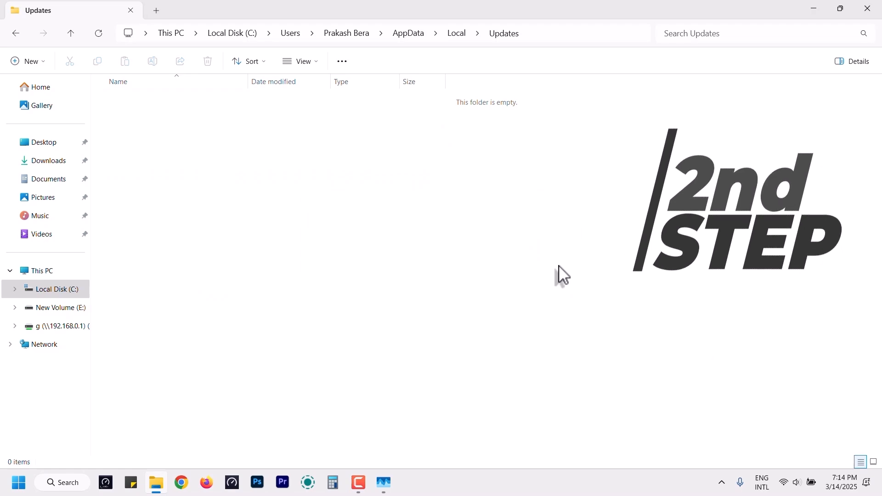
Check Registry Editor for suspicious startup entries under HKEY_CURRENT_USER\Software\Microsoft\Windows\CurrentVersion\Run, and close it.
key(super+r)
key(Return)
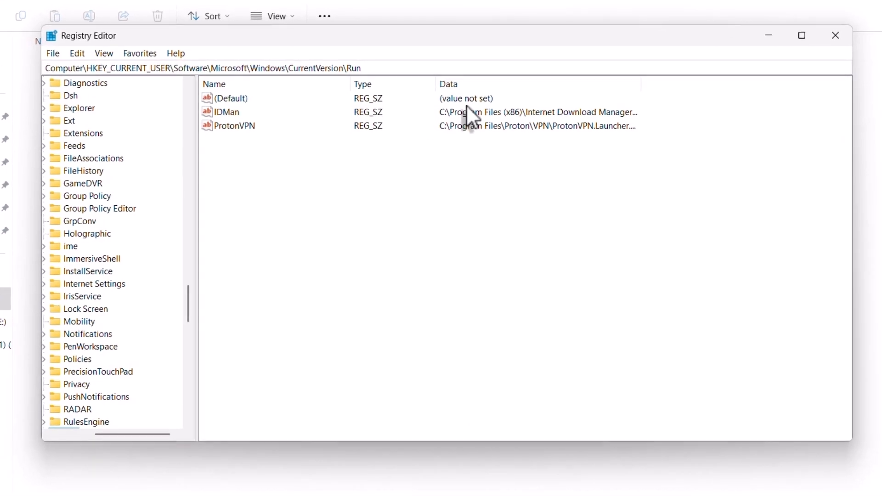
click(330, 69)
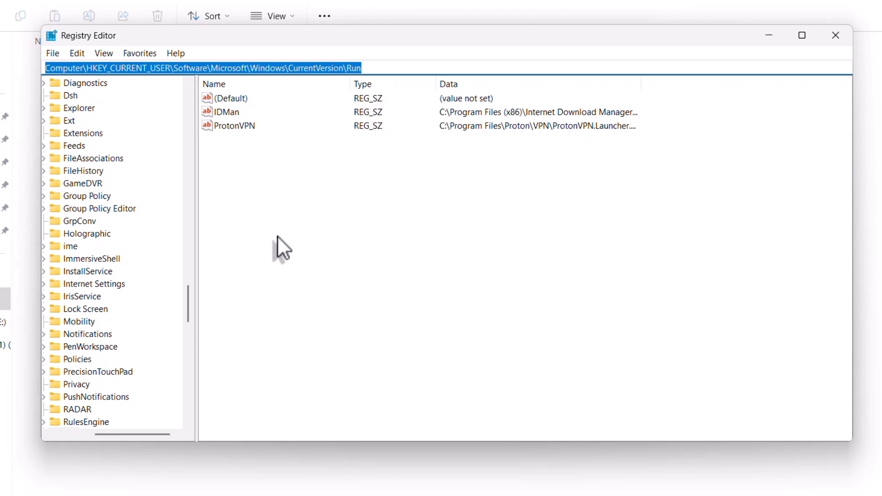
click(315, 170)
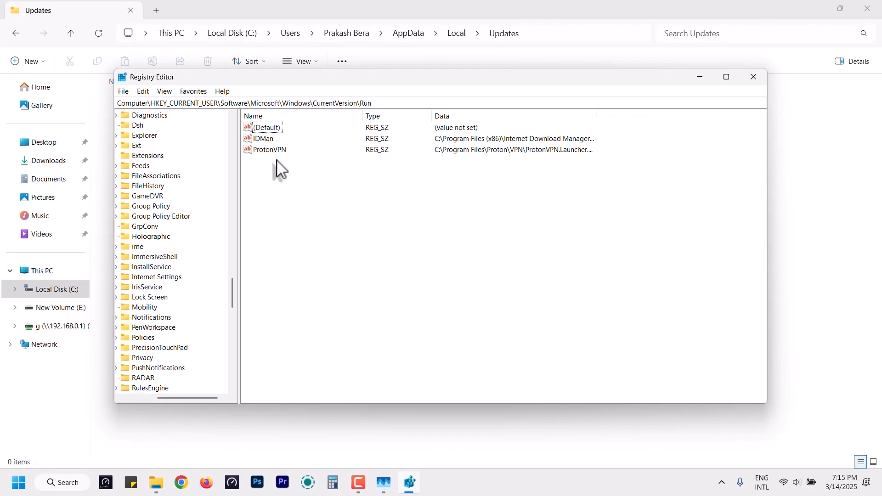
click(766, 78)
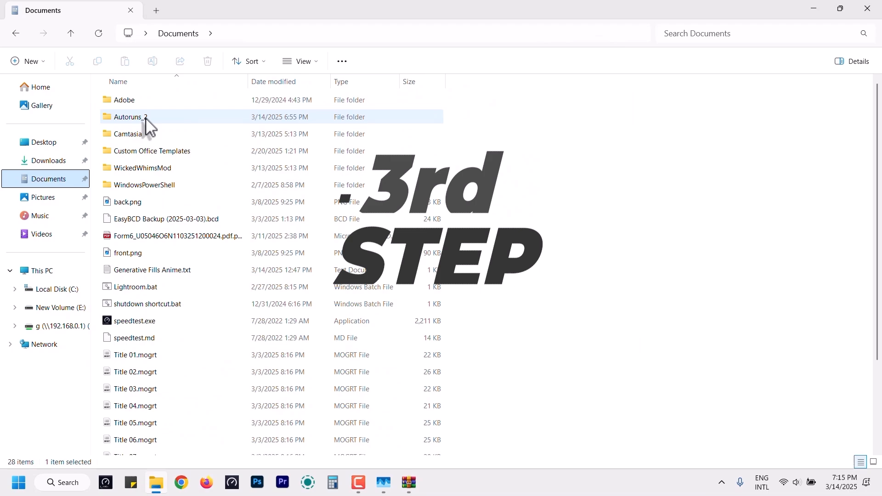
Run Autoruns64.exe as administrator from the Autoruns_2 folder in Documents.
double_click(145, 119)
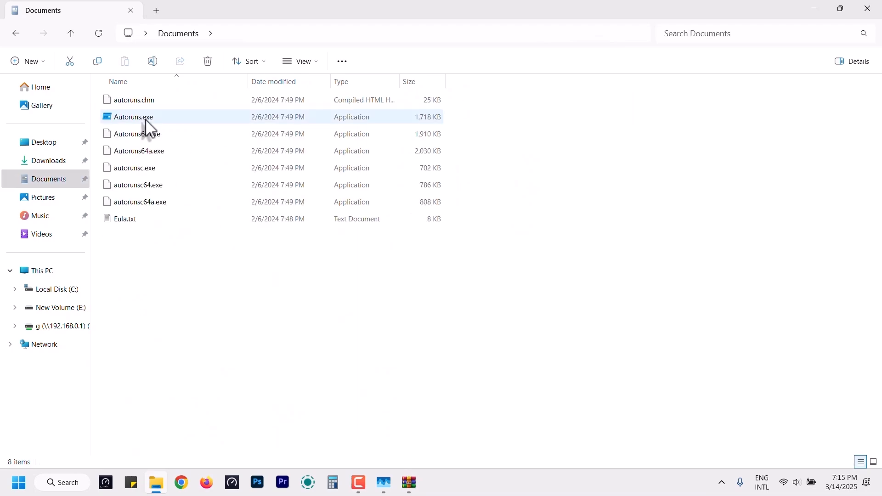
double_click(145, 133)
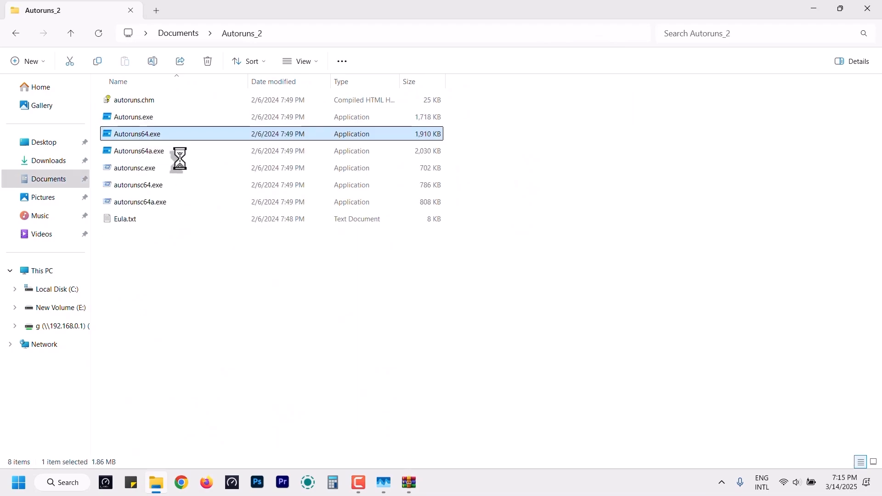
right_click(147, 134)
click(178, 152)
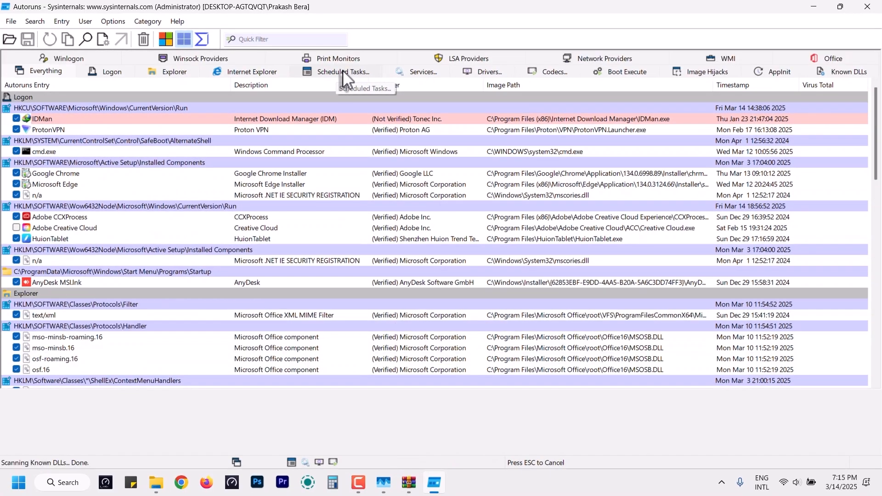
Disable the Windows Service Task entry among the scheduled tasks in Autoruns.
click(343, 69)
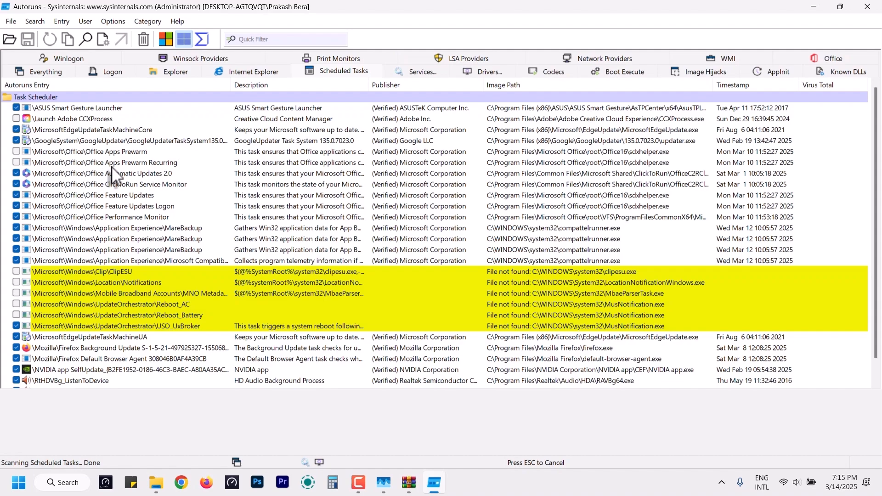
scroll(114, 174, down, 1)
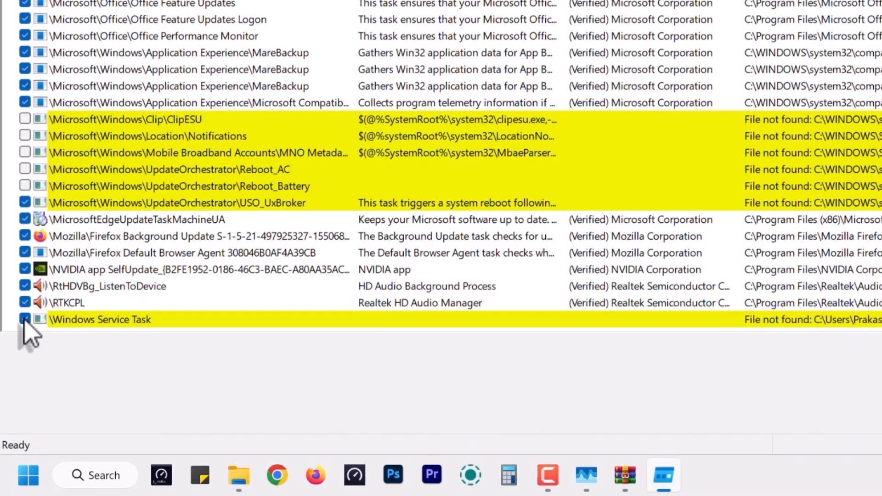
click(24, 319)
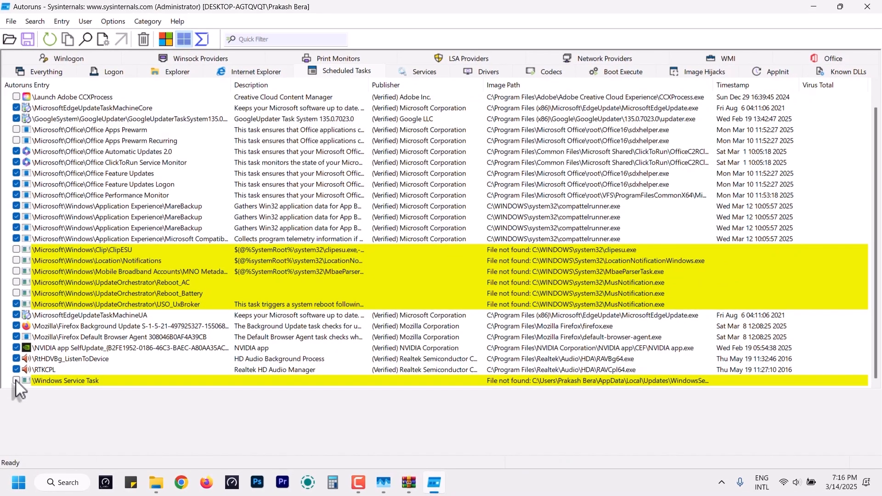
Close Autoruns, File Explorer, the Autoruns_2.zip archive window and Task Manager.
click(867, 7)
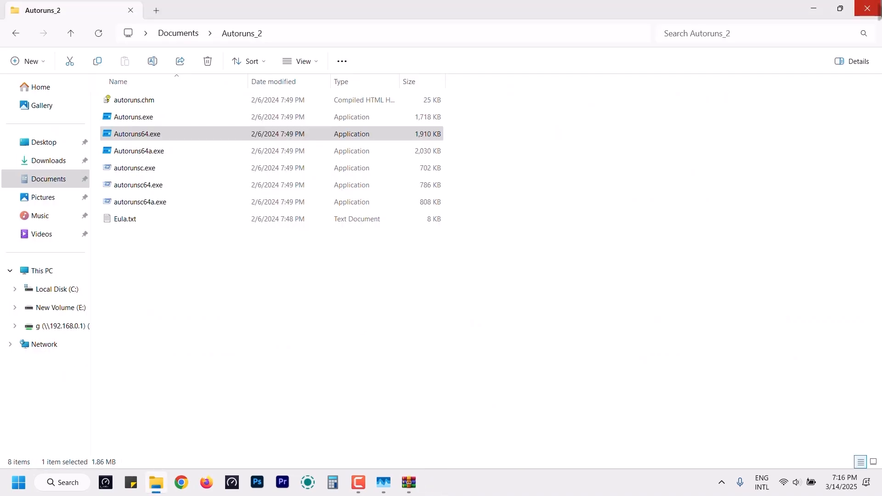
click(878, 10)
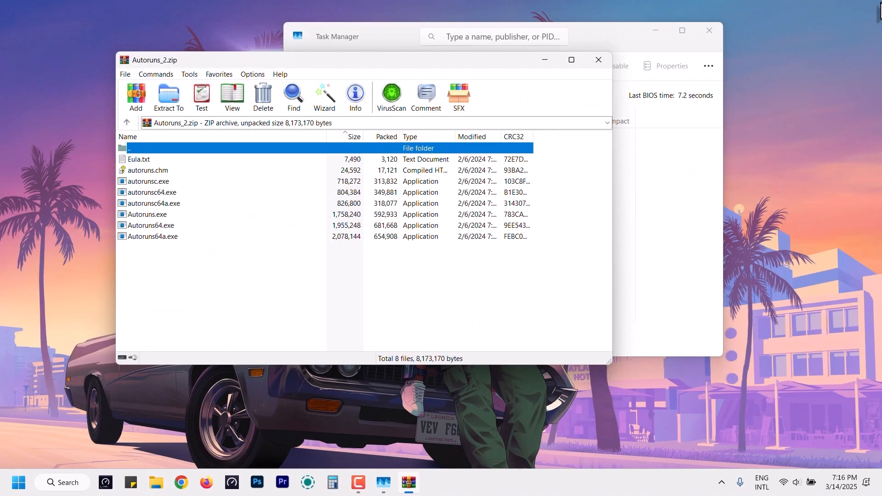
click(598, 60)
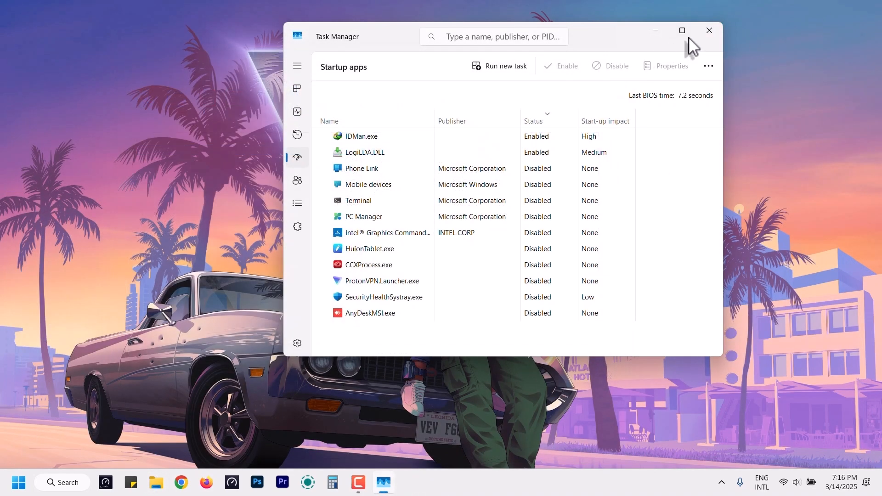
click(714, 28)
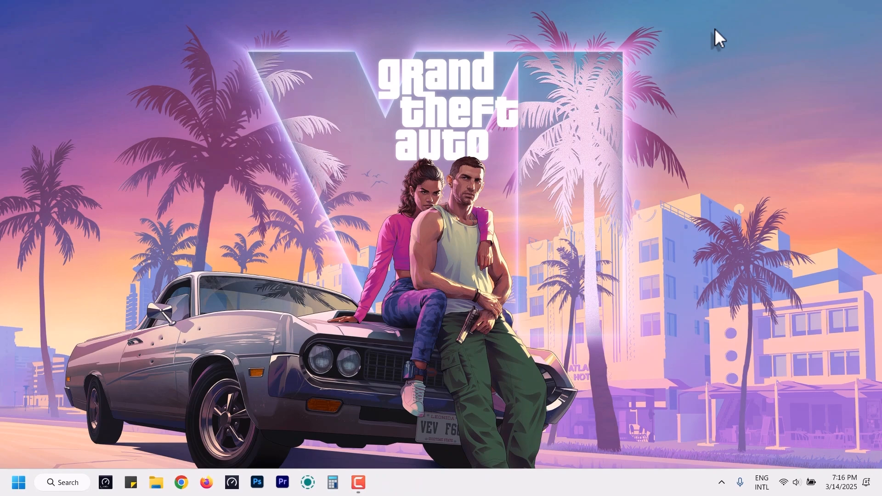